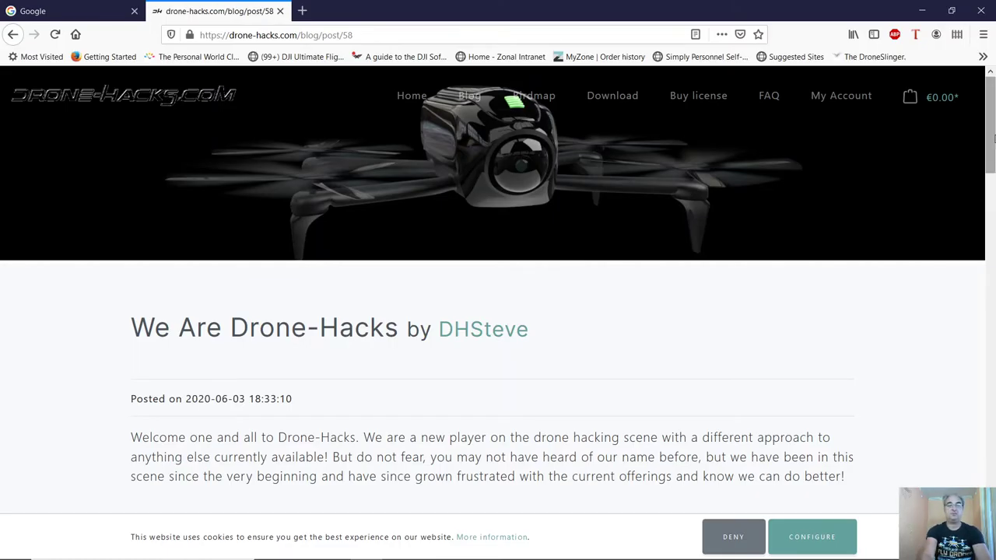
Scroll down through the We Are Drone-Hacks blog post
left_click_drag(993, 139, 972, 240)
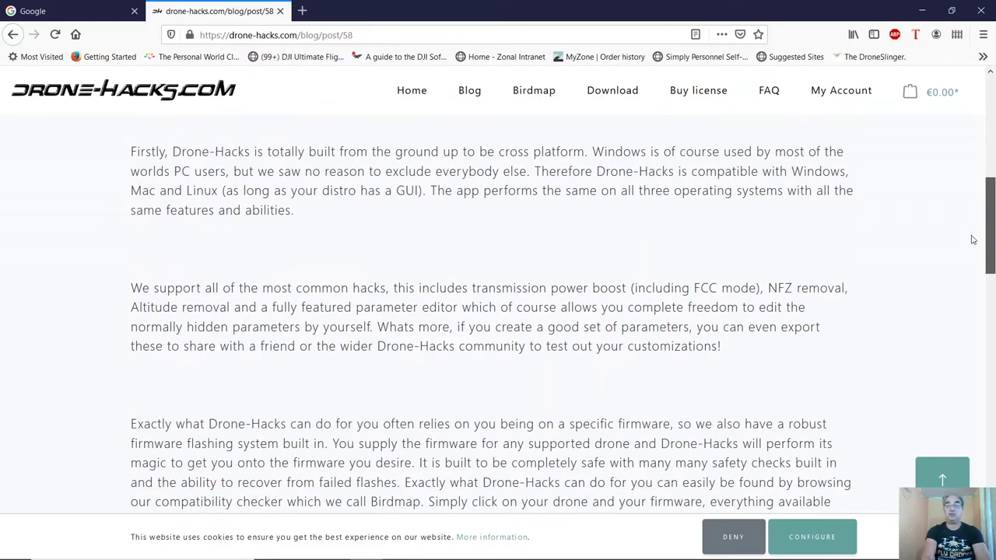
left_click_drag(972, 239, 980, 379)
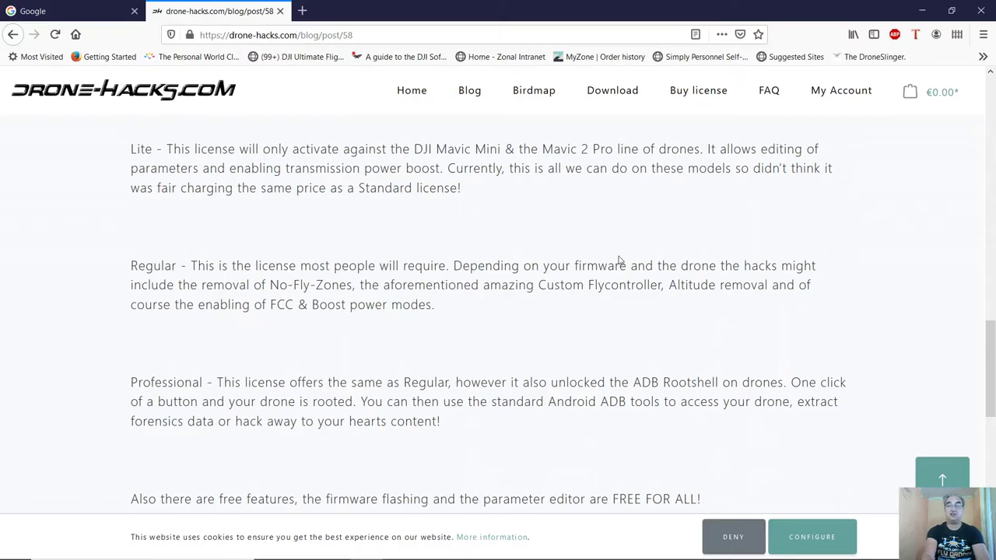
left_click_drag(991, 351, 991, 362)
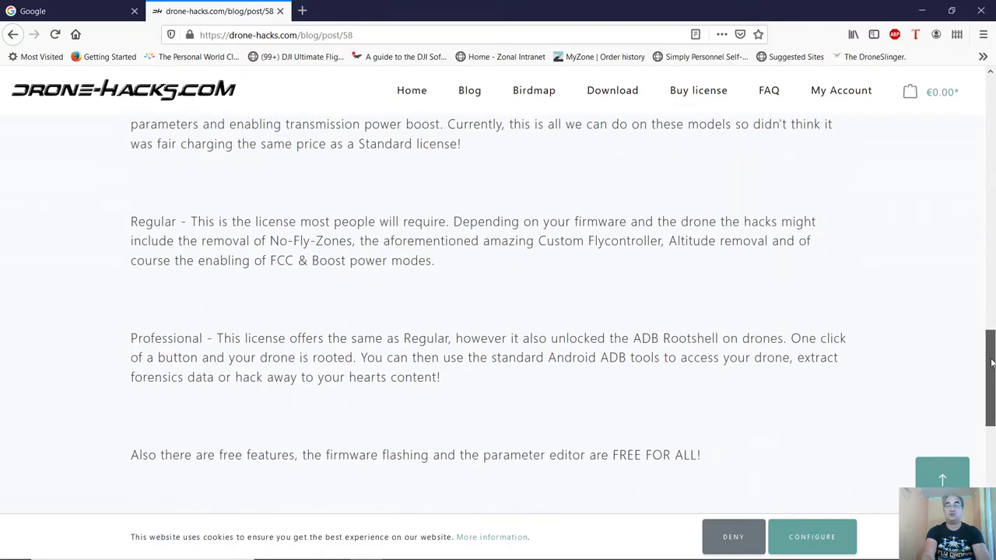
left_click_drag(991, 363, 991, 370)
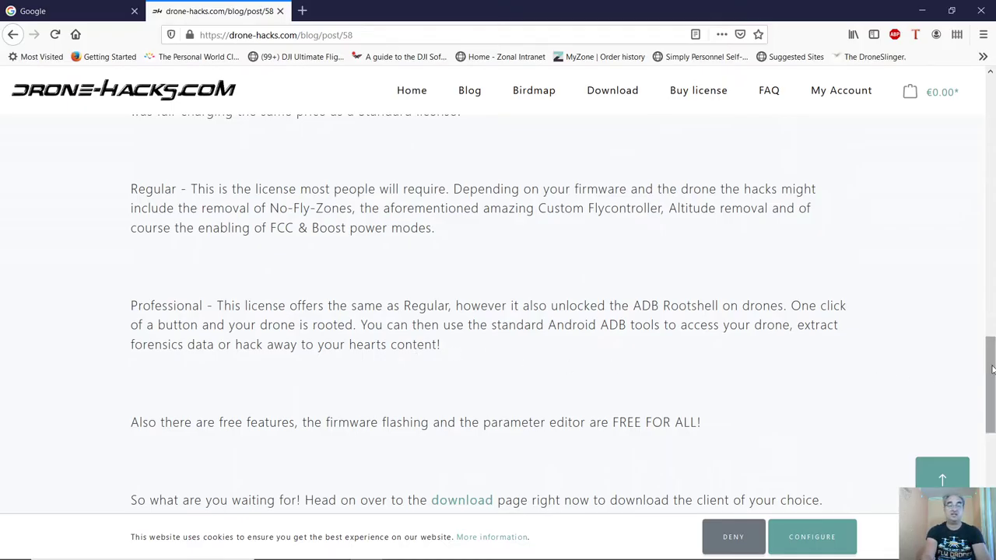
left_click_drag(992, 369, 989, 399)
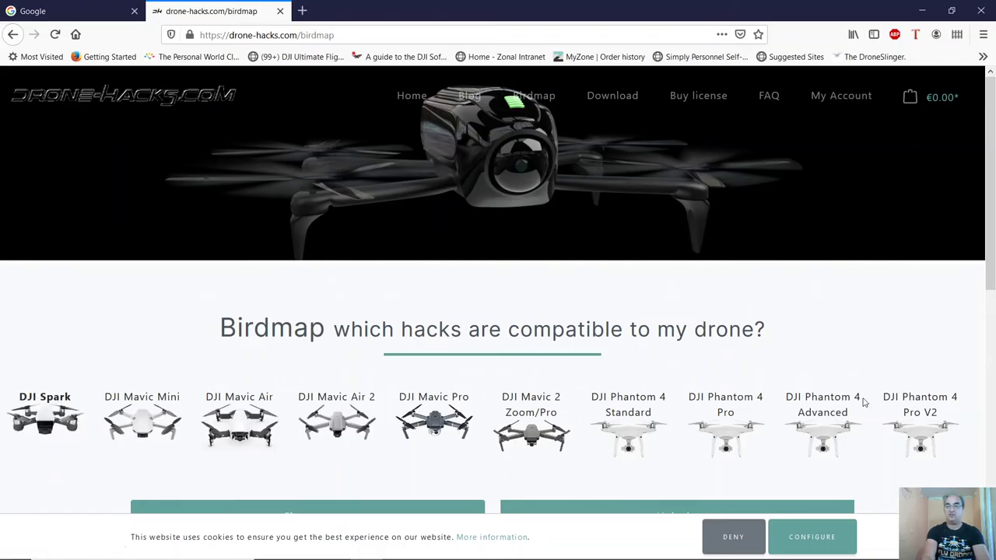
List the DJI Mavic Pro firmware versions and view the unlocks for 01.04.0500
left_click_drag(989, 277, 987, 335)
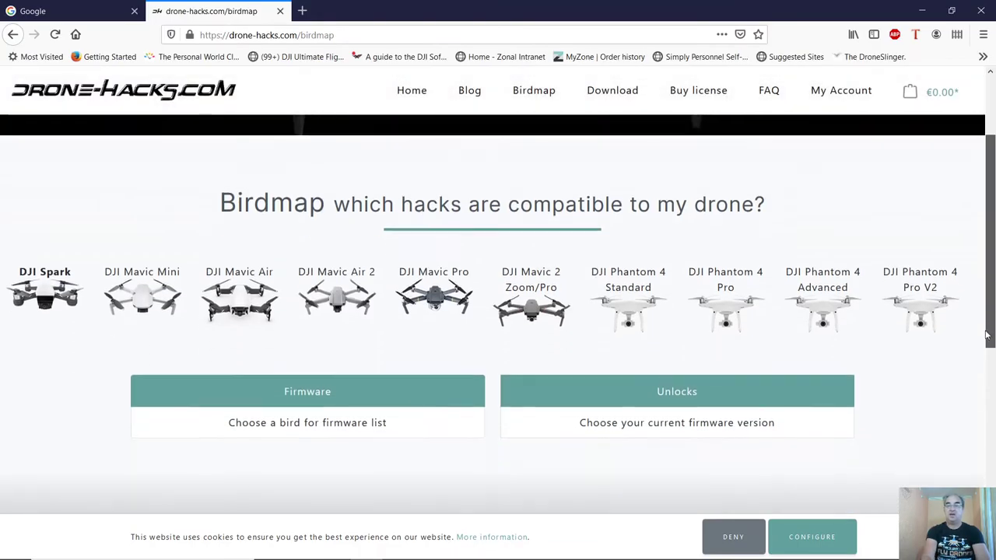
left_click(445, 298)
left_click_drag(991, 164, 991, 299)
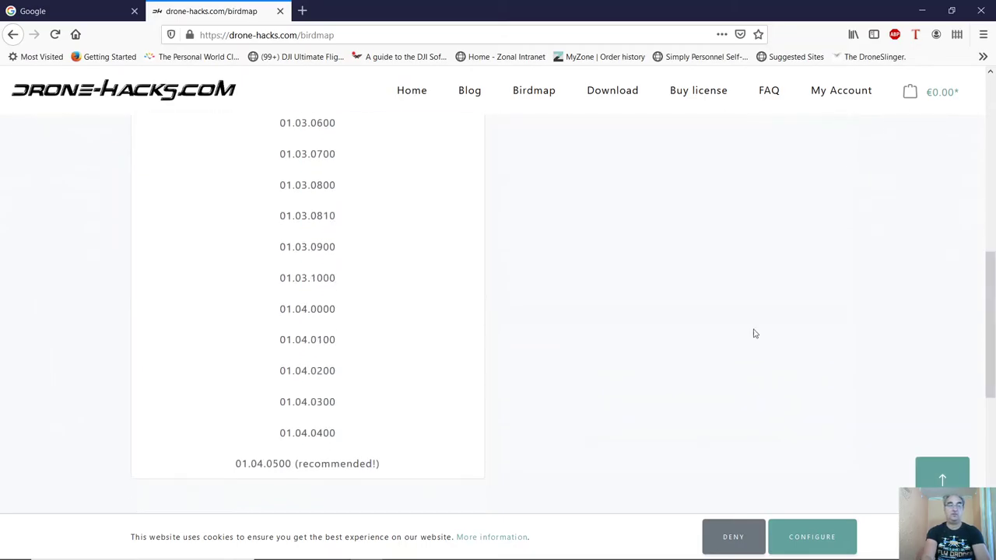
left_click(319, 462)
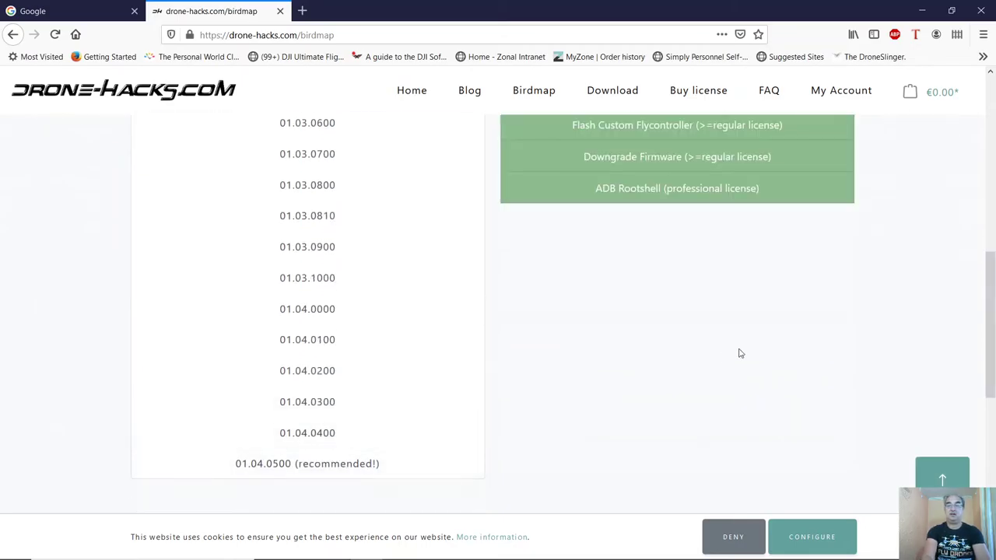
Compare against firmware 01.03.0400's unlocks, then list the DJI Mavic Air 2 firmware versions
left_click_drag(993, 304, 993, 245)
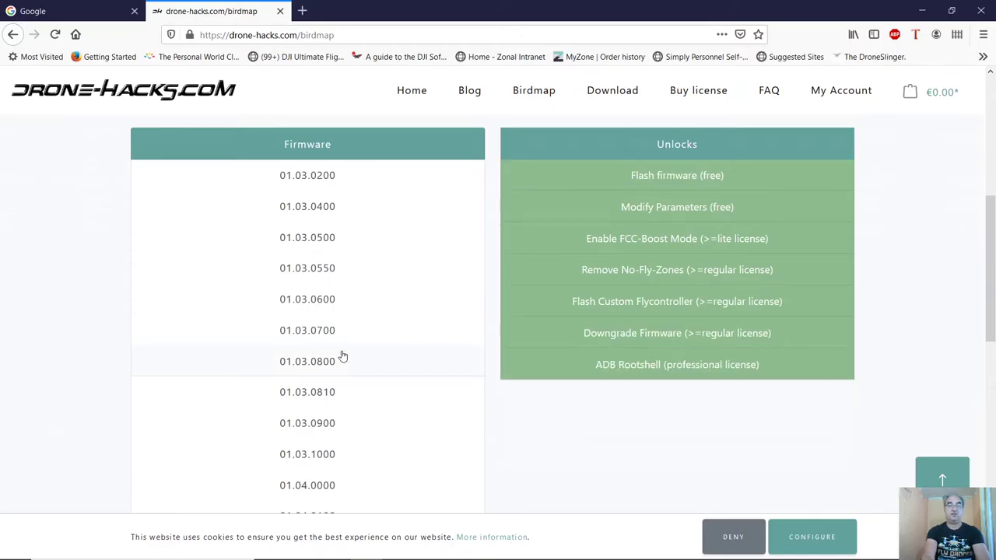
left_click(328, 207)
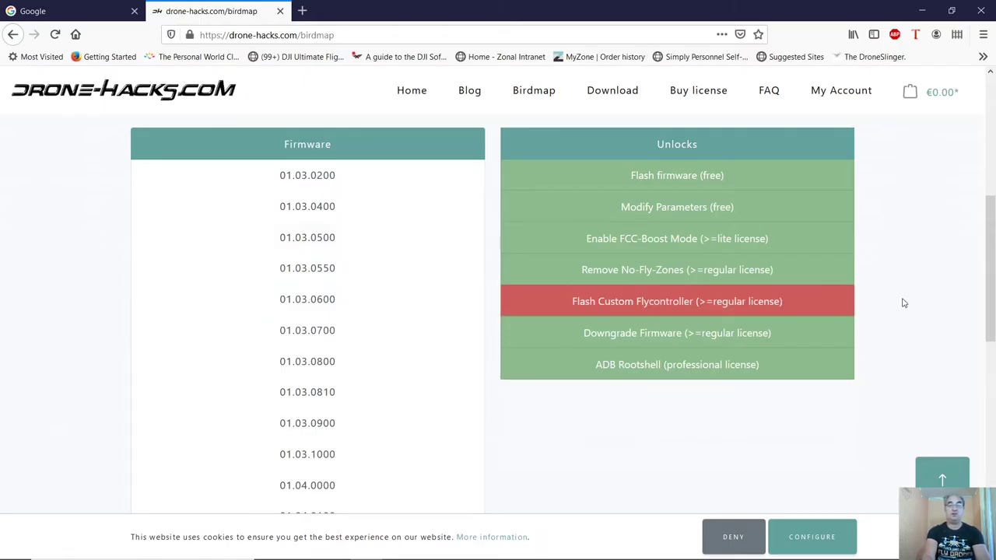
scroll(986, 289, "up", 5)
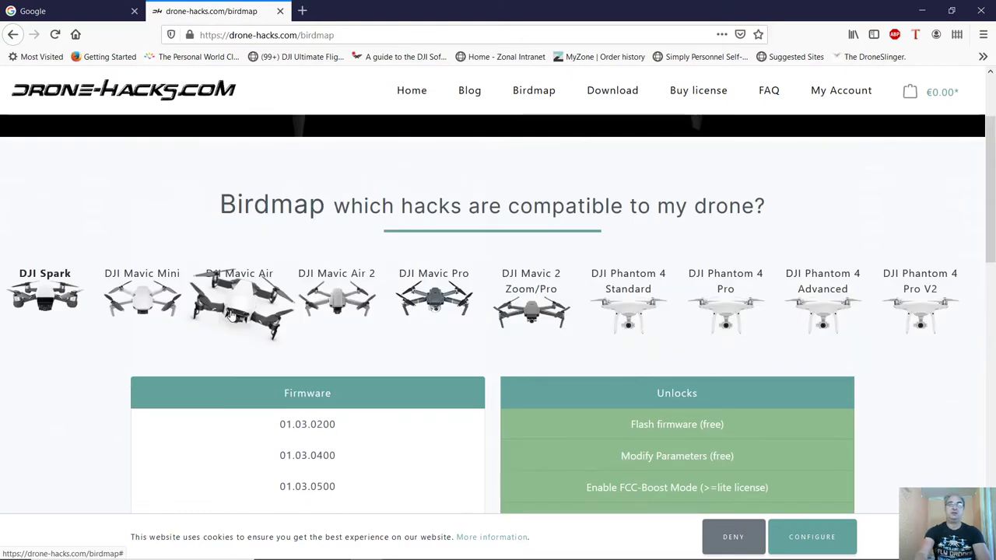
left_click(334, 311)
View the DJI Mavic Air 2 unlocks for firmware 01.00.0130, then return to the Birdmap top
scroll(986, 234, "down", 2)
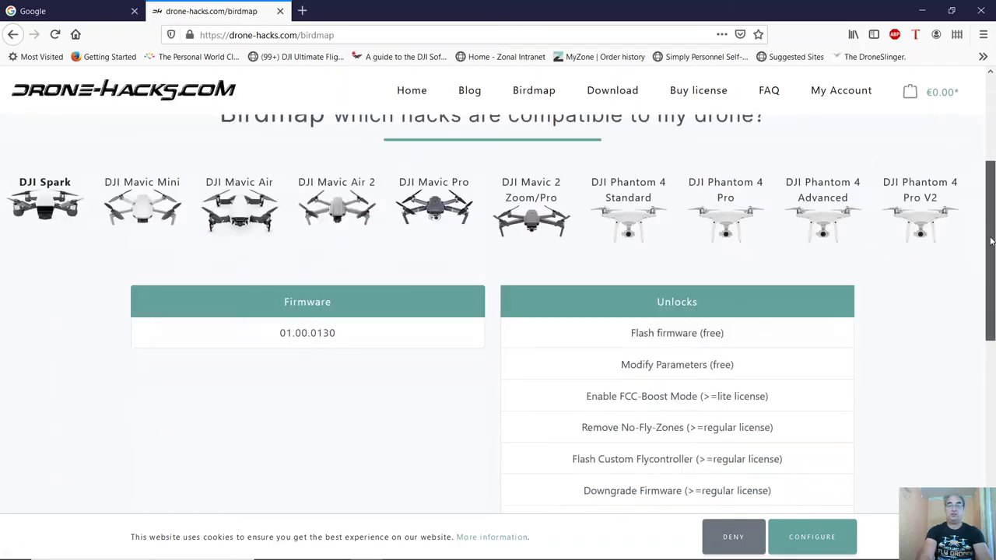
left_click(318, 319)
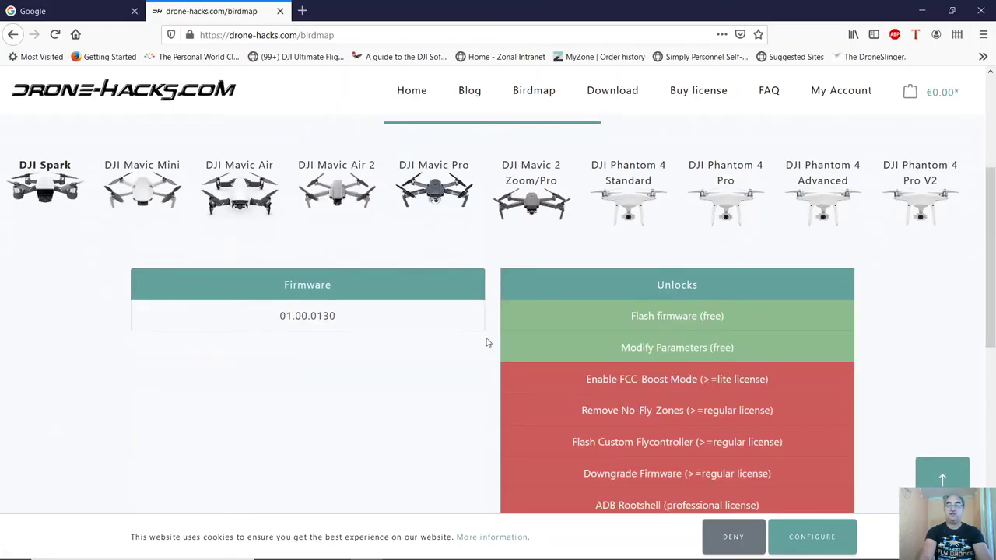
scroll(964, 290, "down", 1)
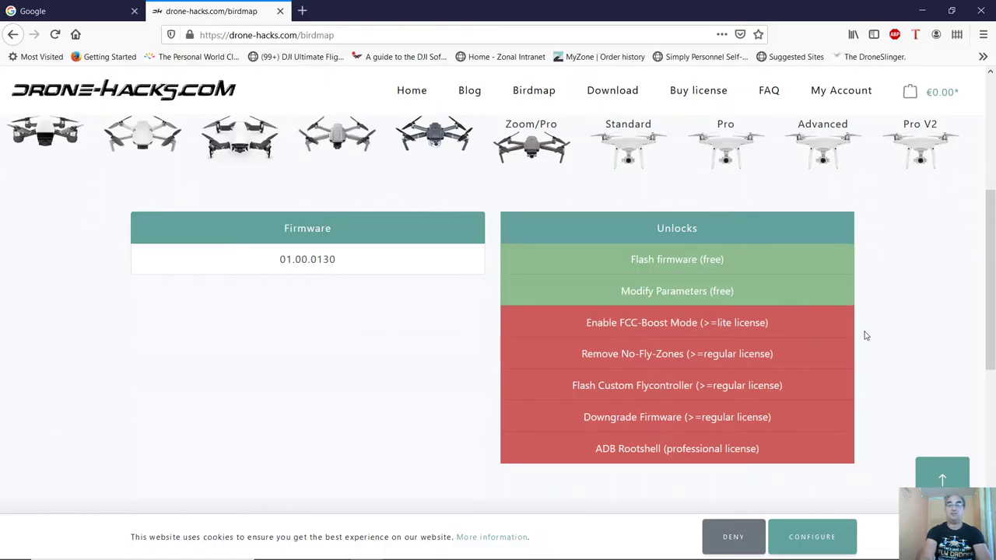
left_click(540, 94)
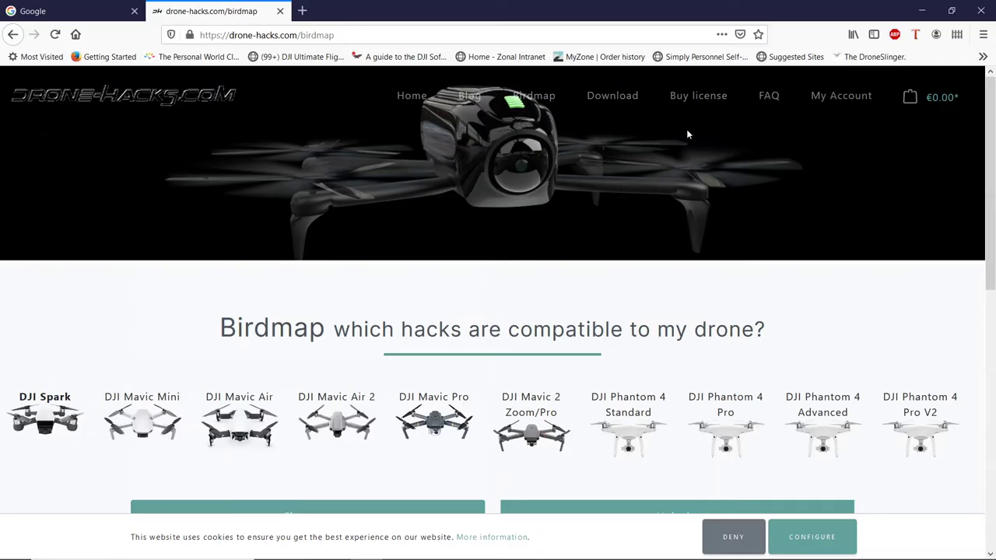
left_click(704, 103)
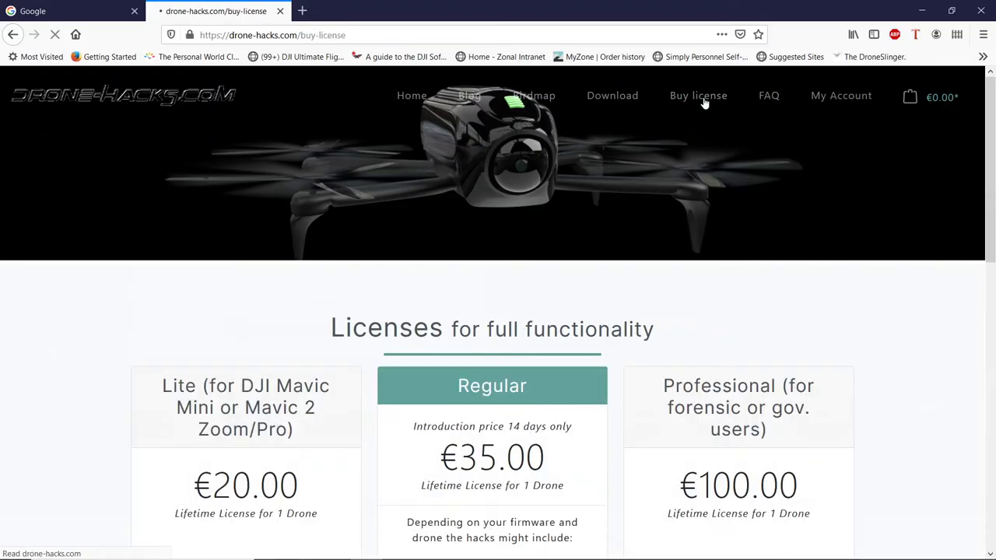
left_click_drag(991, 148, 991, 252)
left_click(468, 451)
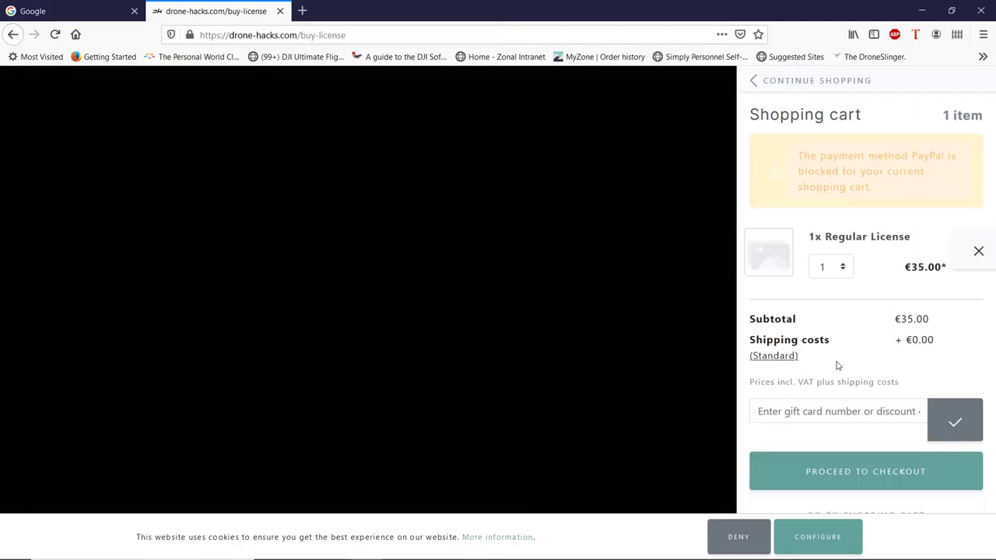
left_click(780, 415)
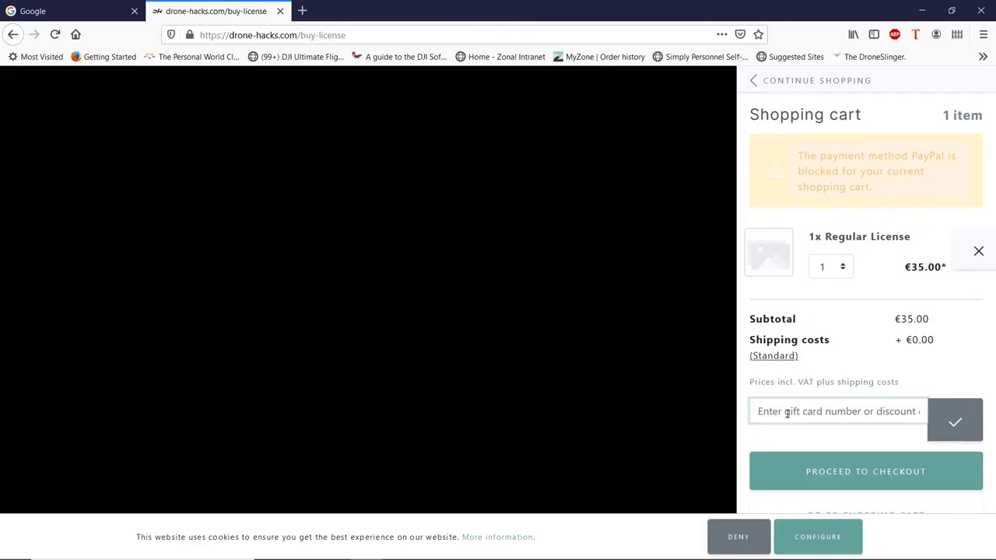
left_click(868, 478)
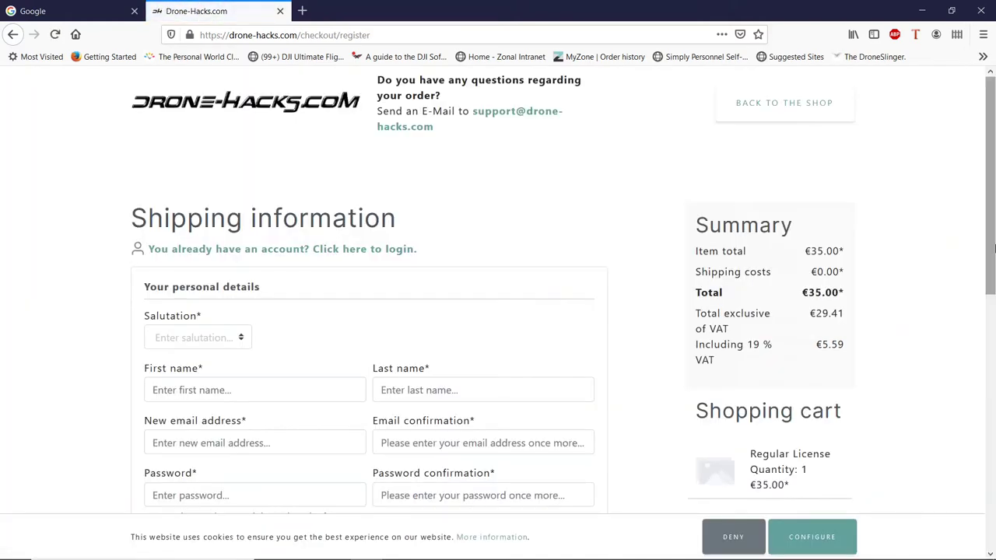
Accept the general terms and conditions and send the €35.00 Regular License order
scroll(989, 259, "down", 2)
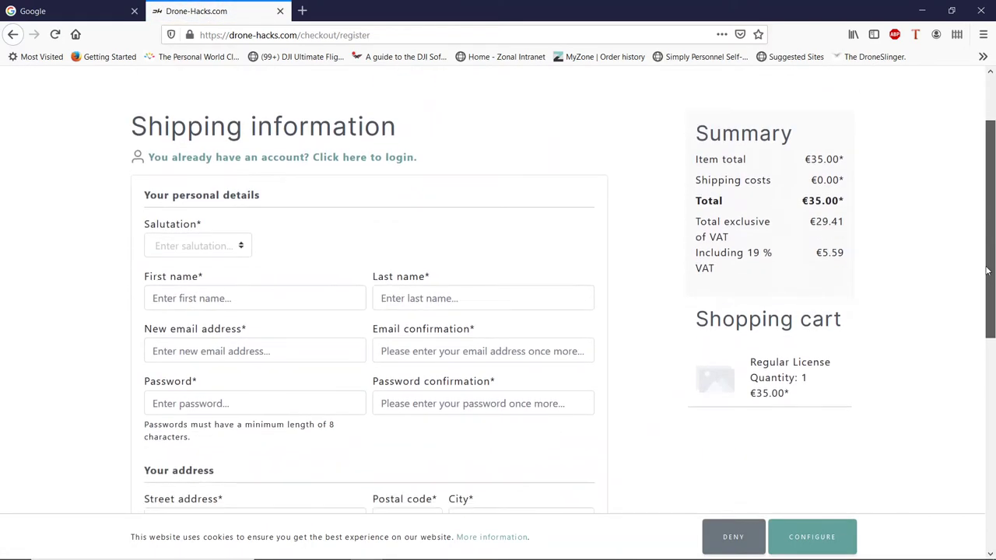
left_click_drag(987, 270, 981, 393)
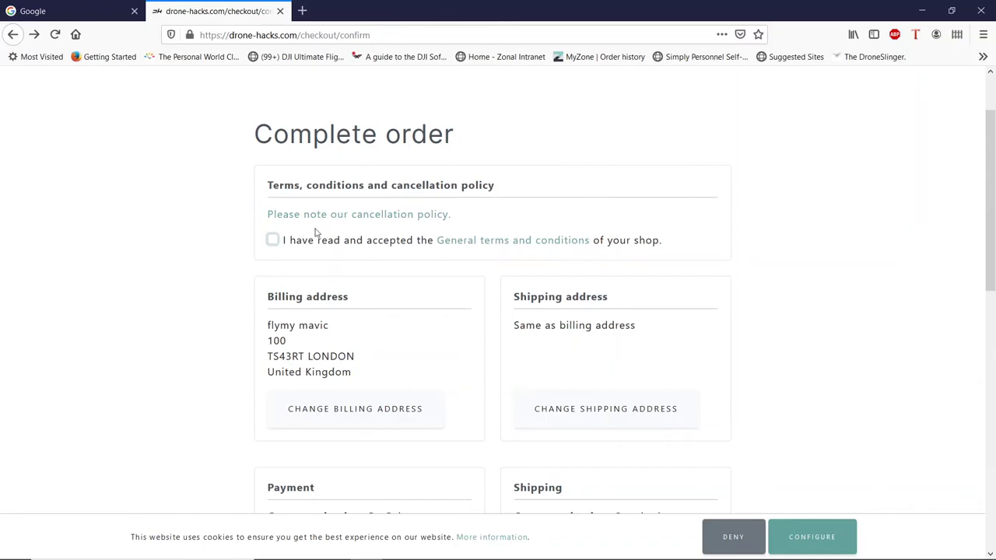
left_click(273, 242)
left_click_drag(986, 280, 991, 502)
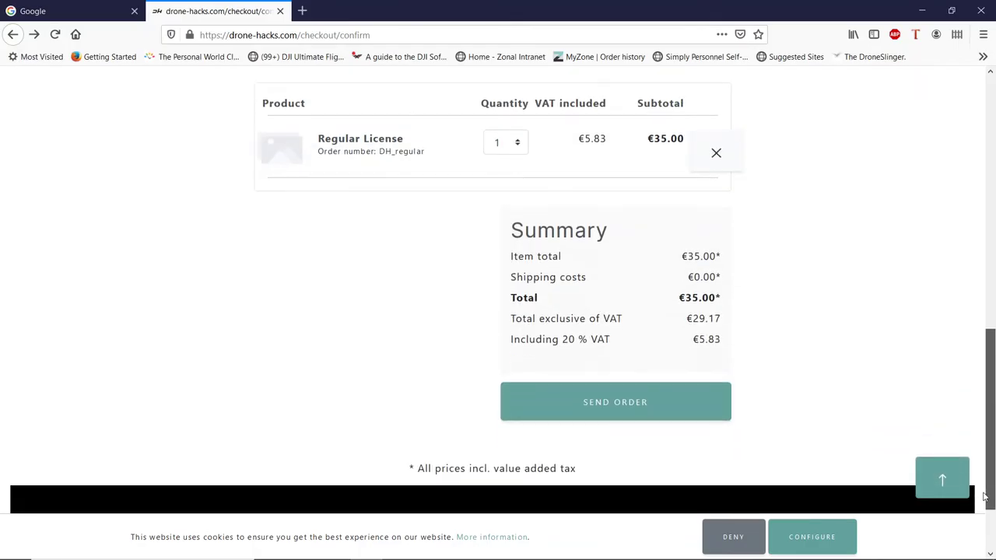
left_click(614, 403)
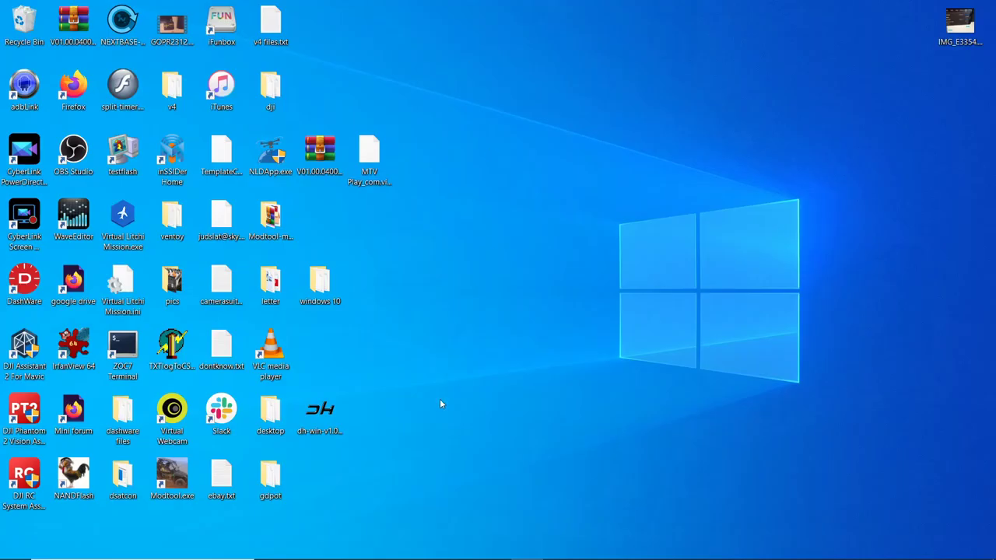
Launch dh-win and view firmware for DJI Spark, Mavic Mini, Mavic Mini - RC and Mavic Pro
double_click(334, 420)
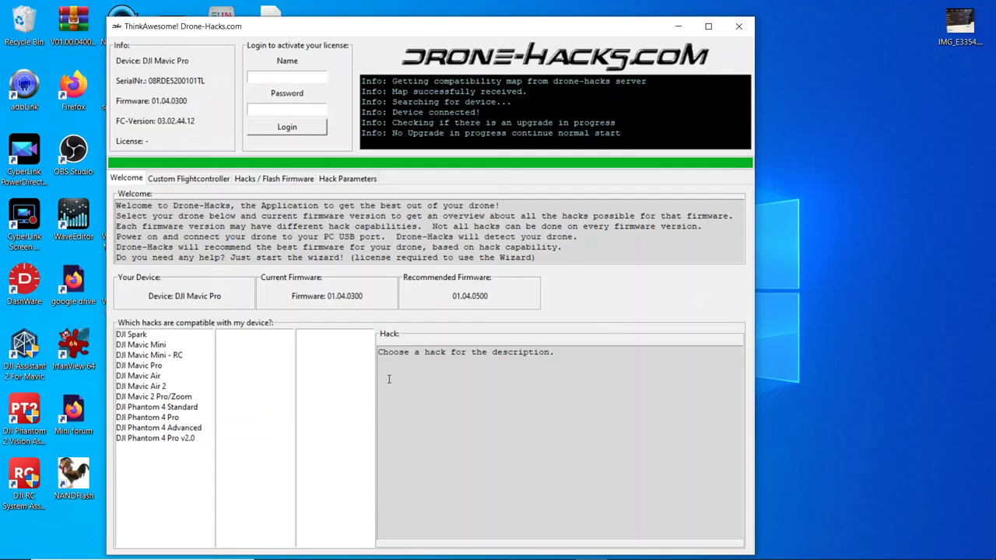
left_click(131, 336)
left_click(131, 346)
left_click(133, 357)
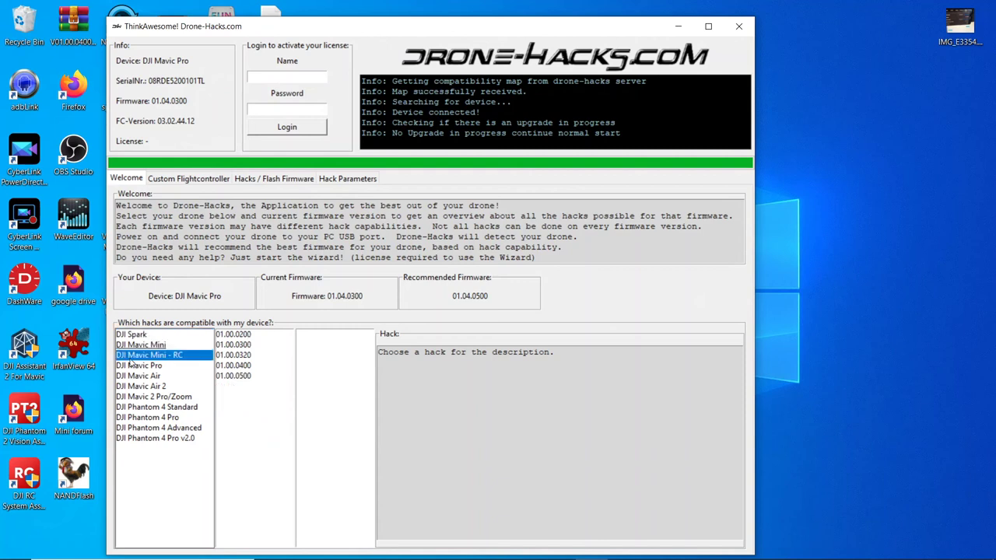
left_click(134, 365)
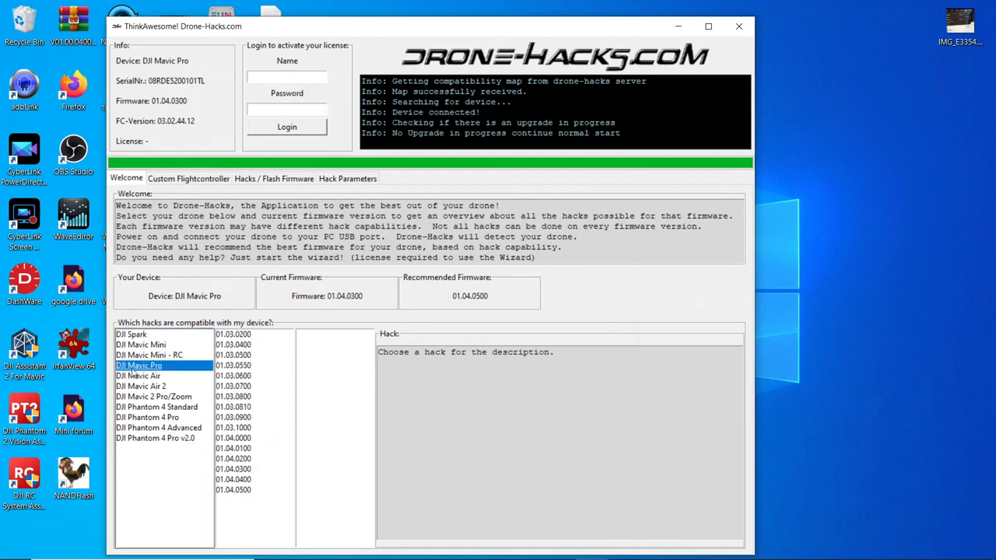
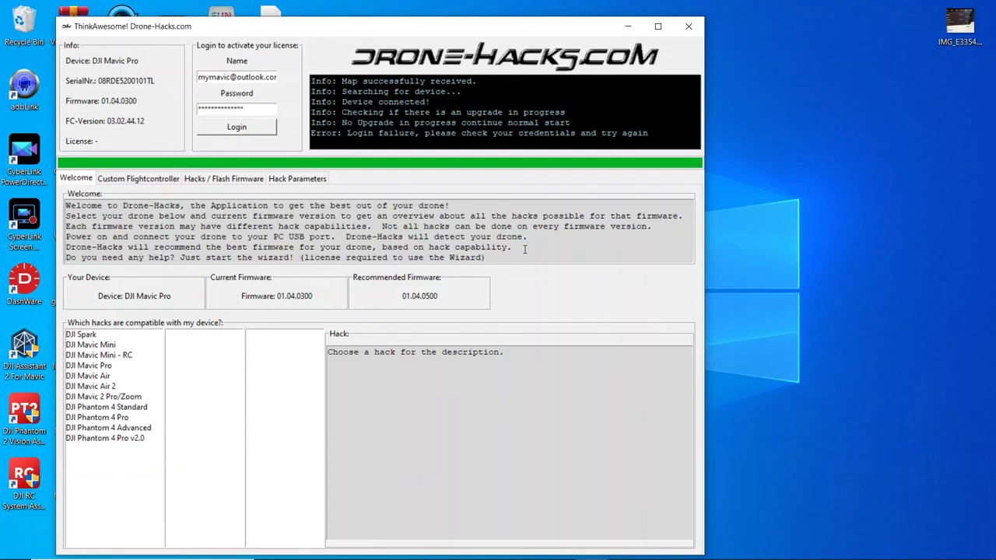
Log in with the purchasing account's e-mail and password
left_click(250, 128)
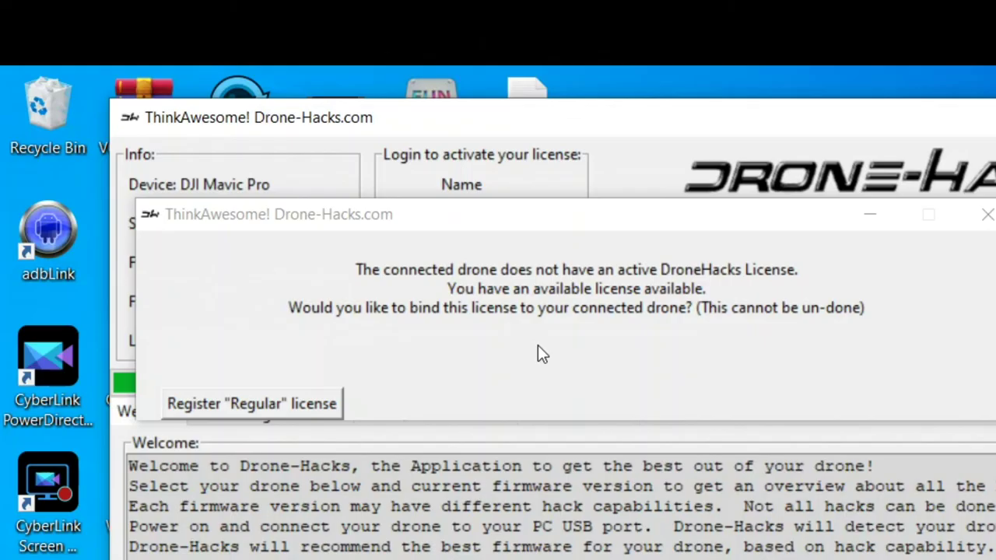
Register the Regular license to the Mavic Pro, then browse each tab back to Welcome
left_click(254, 406)
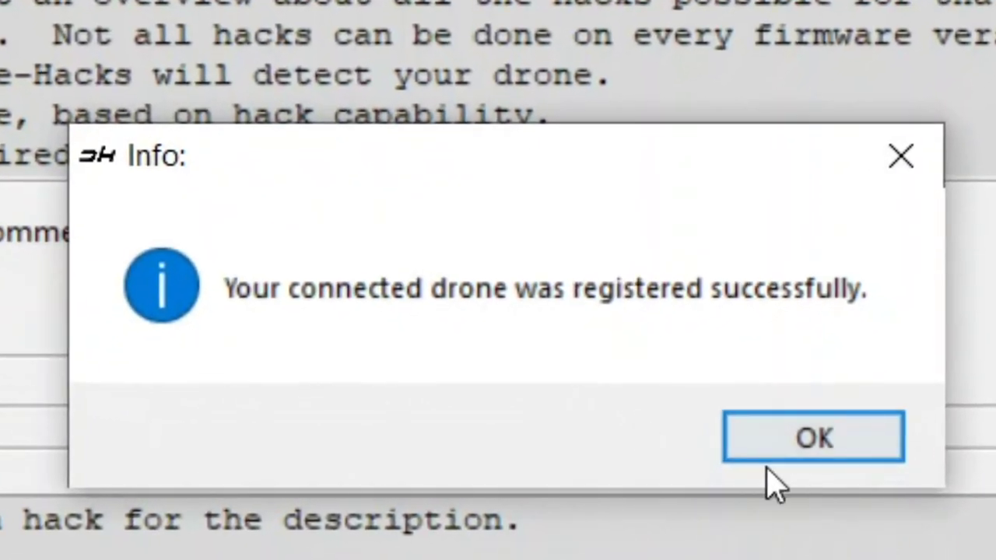
left_click(848, 444)
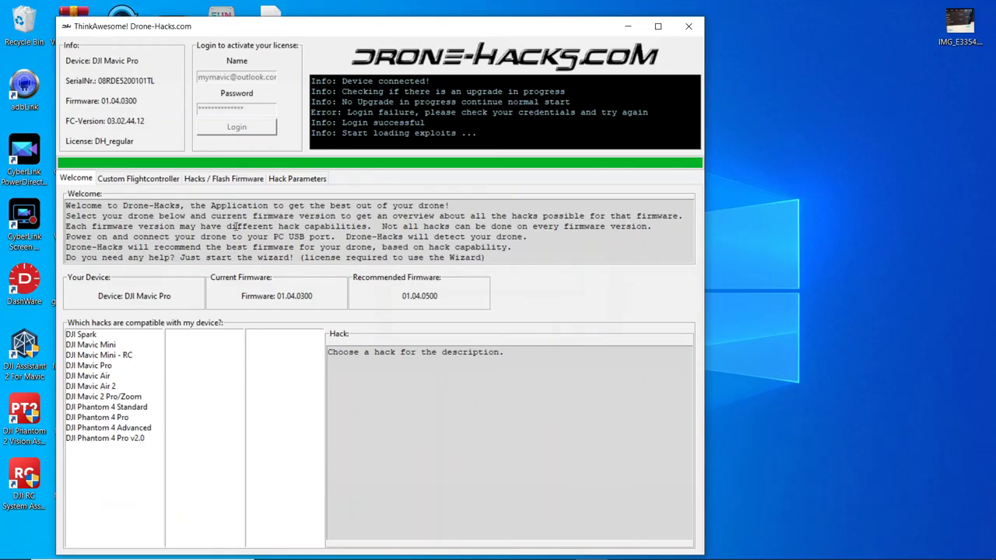
left_click(289, 179)
left_click(233, 179)
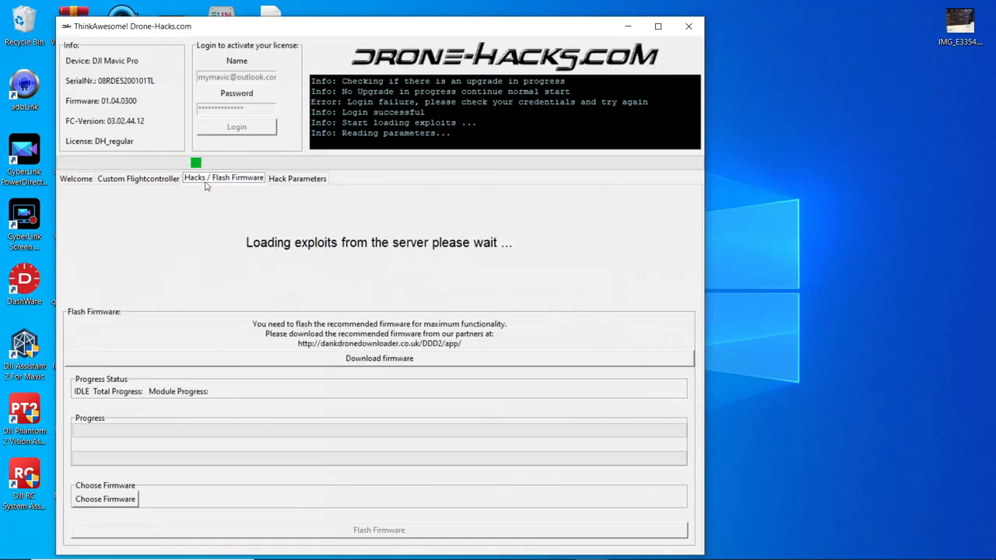
left_click(137, 179)
left_click(74, 179)
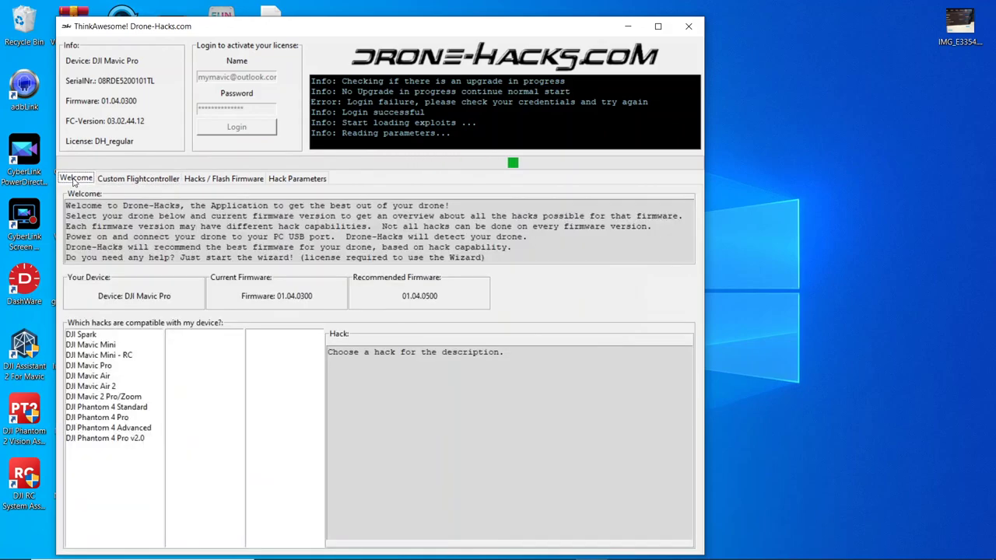